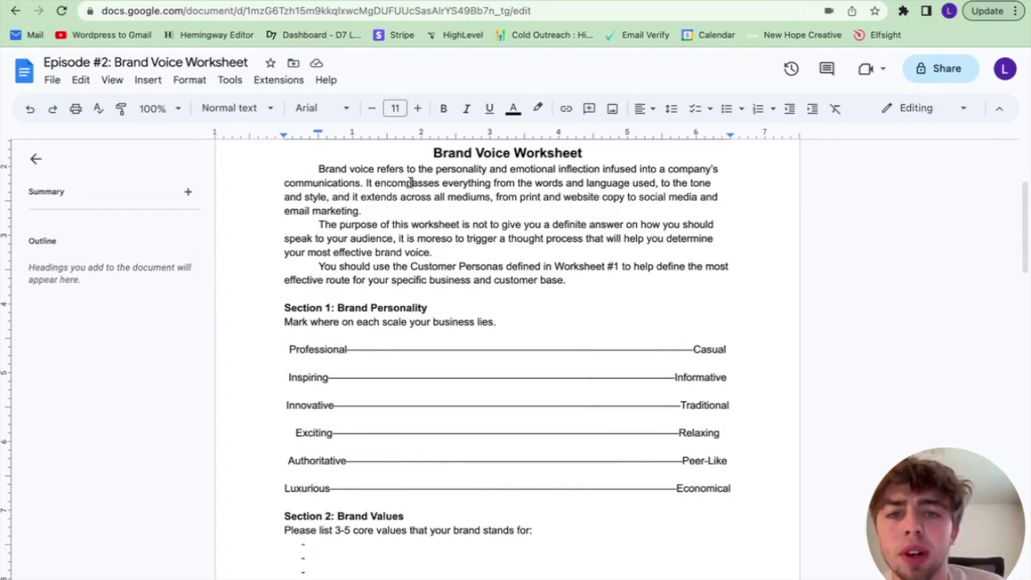
Step: Mark an X near the Professional end of the Professional–Casual scale
click(442, 212)
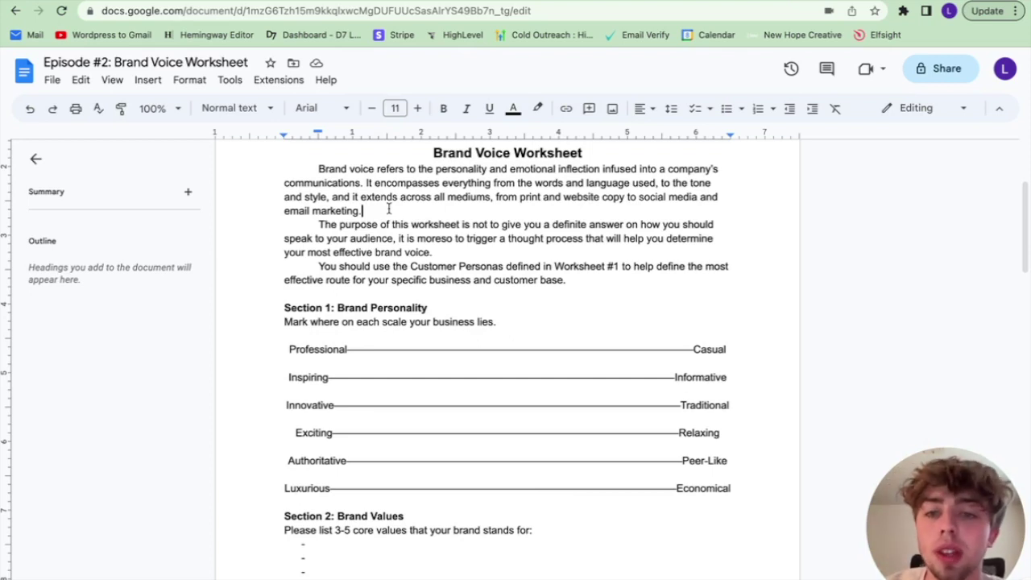
scroll(389, 208, down, 1)
click(285, 247)
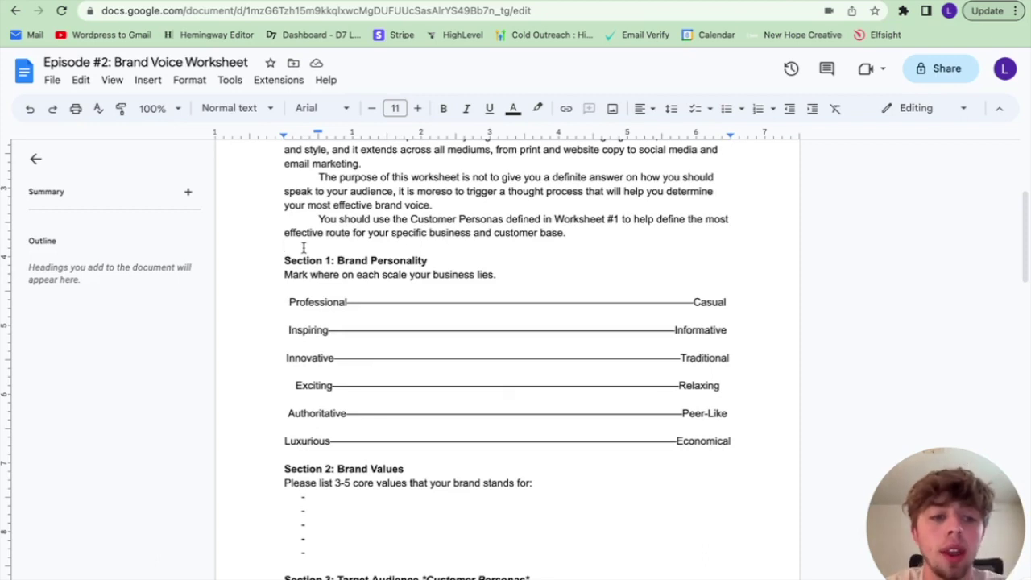
click(389, 302)
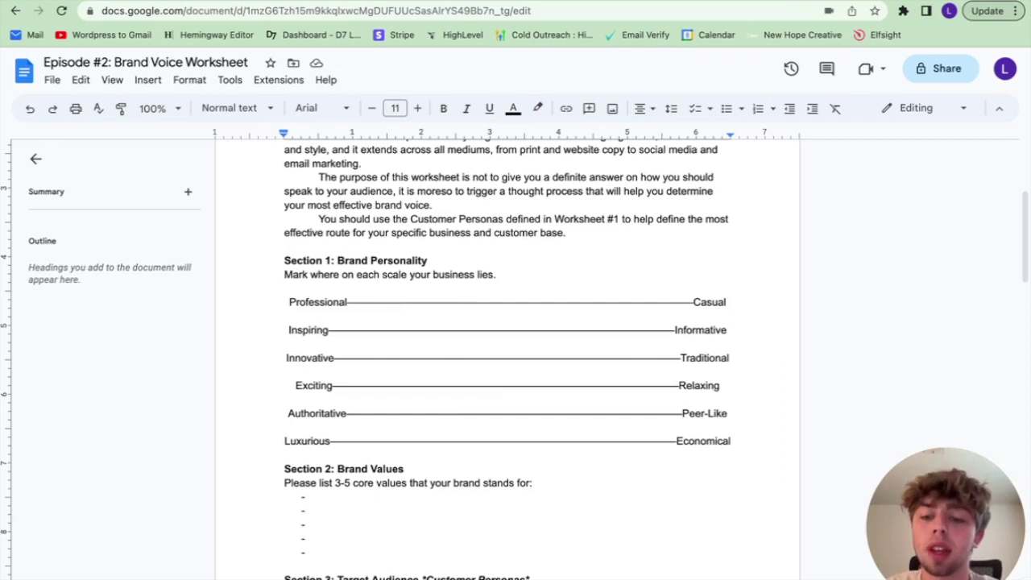
text(X)
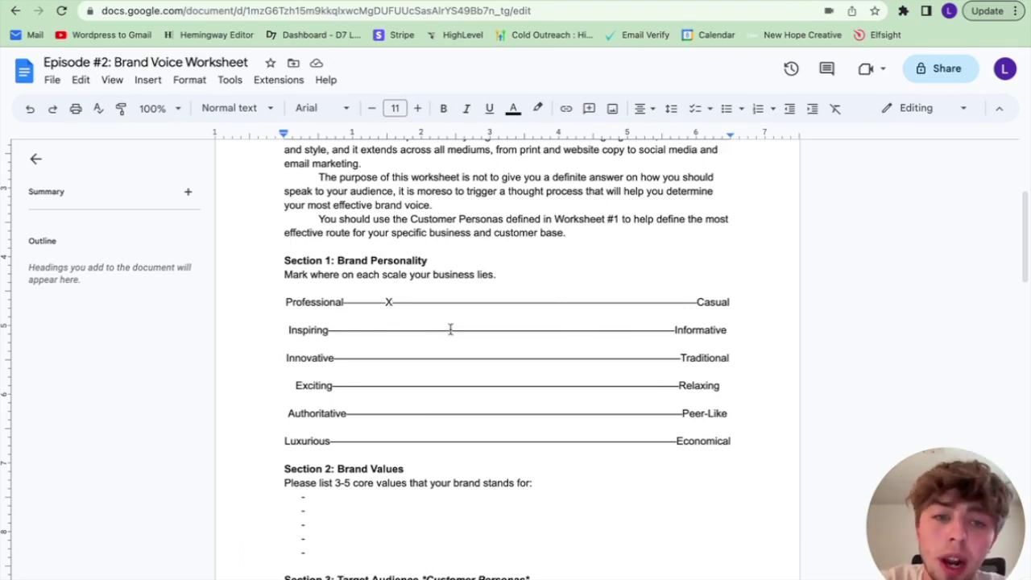
Step: Mark X near Informative, midway on Innovative–Traditional, and near Relaxing, trimming one dash
click(645, 330)
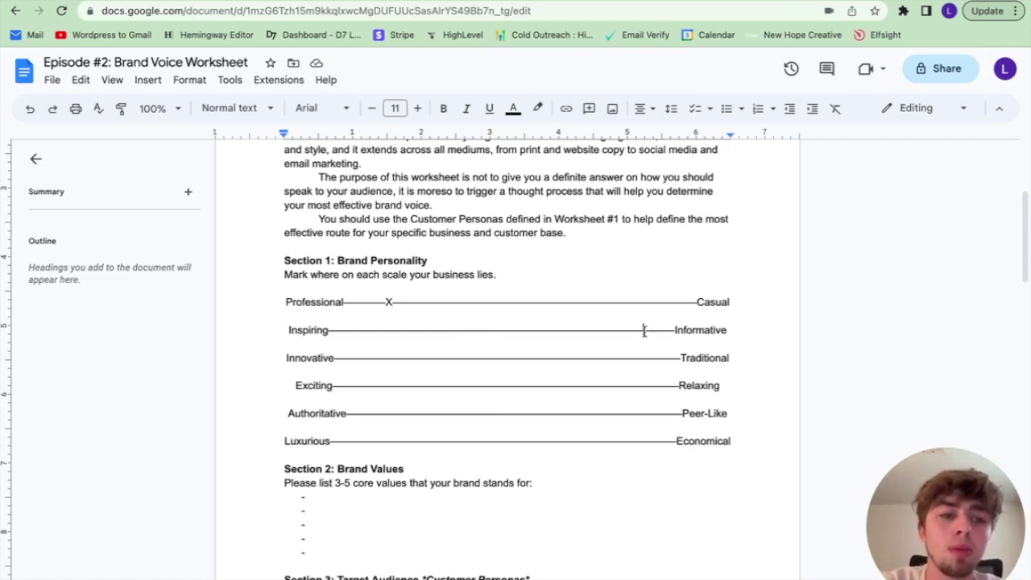
text(X)
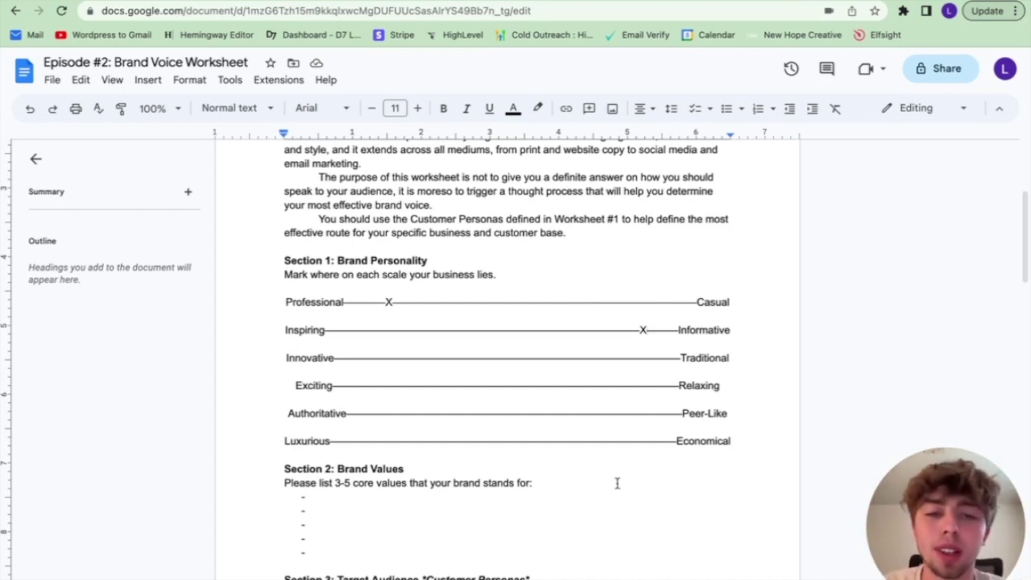
click(515, 359)
text(X)
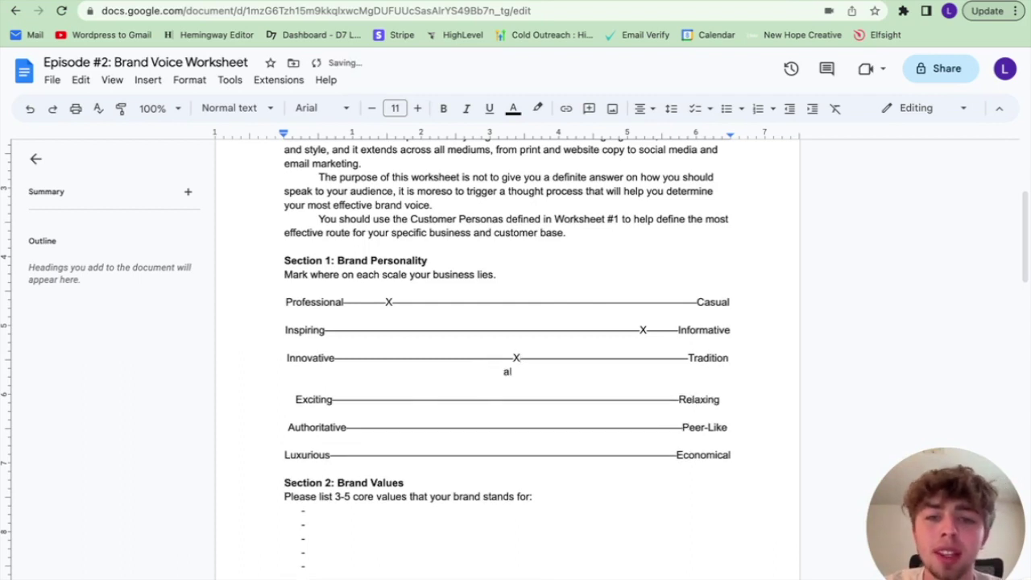
click(501, 358)
key(BackSpace)
click(562, 428)
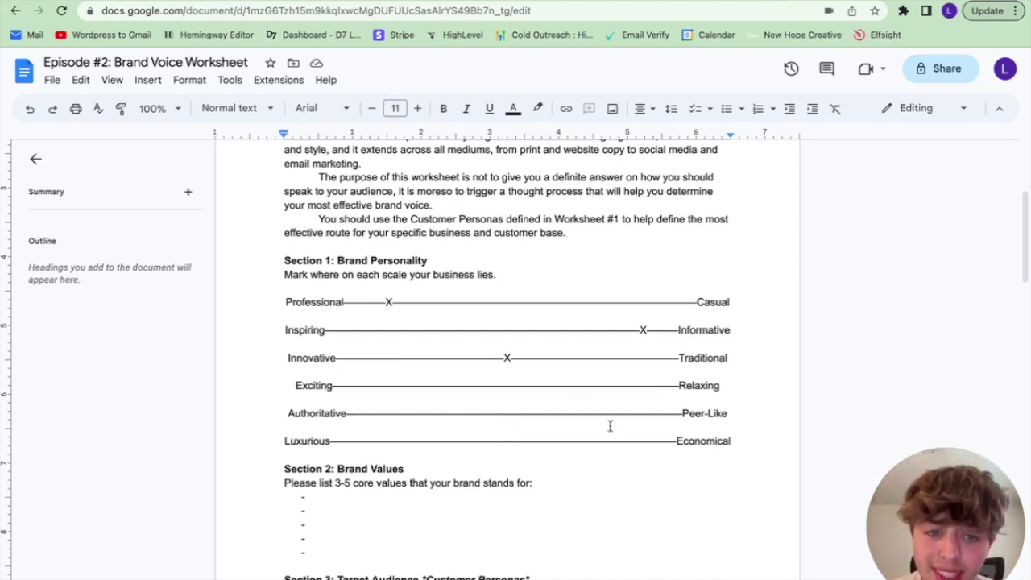
click(615, 386)
text(X)
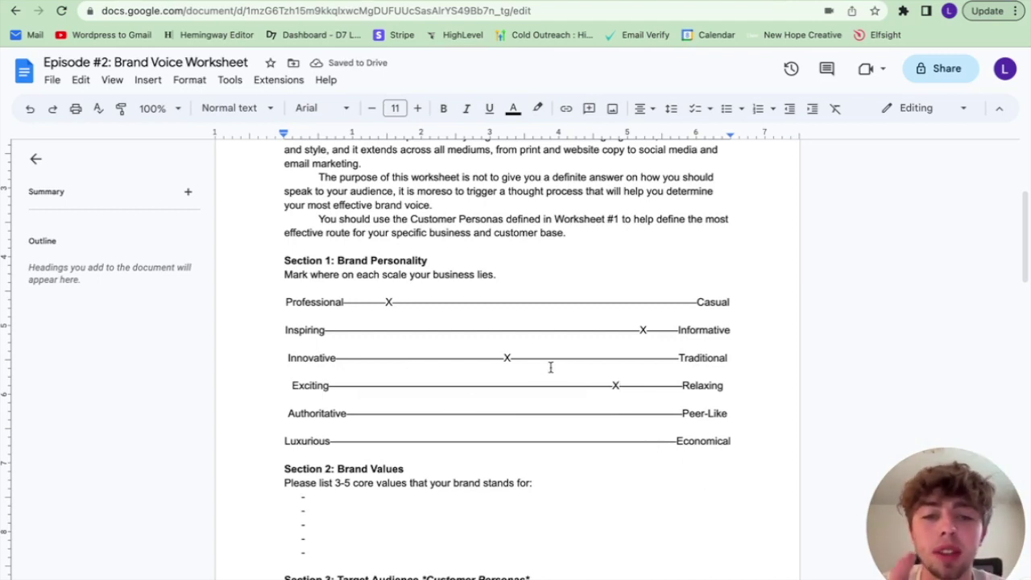
scroll(585, 369, down, 3)
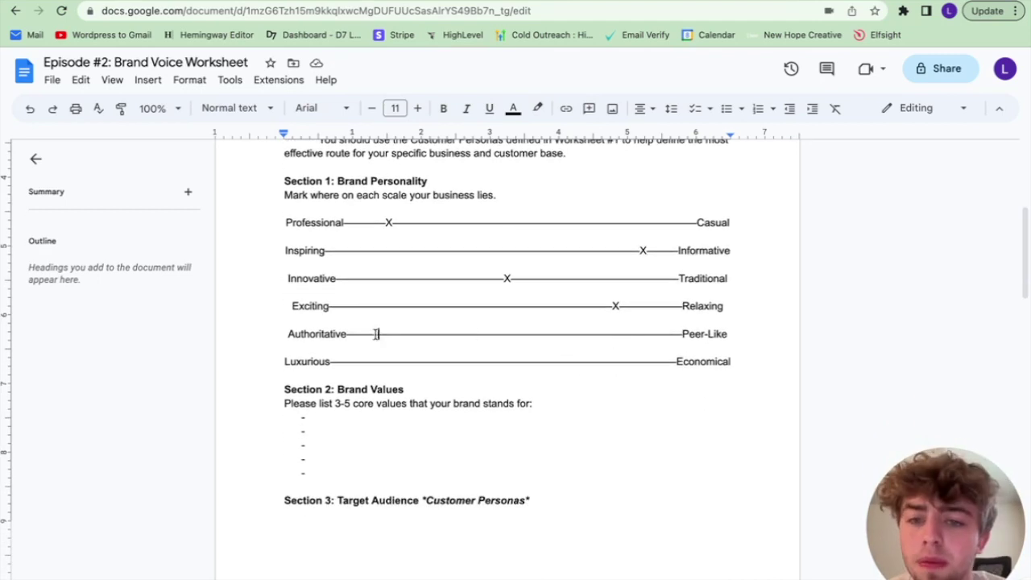
Step: Mark X near Authoritative and toward Economical, removing a dash so Economical fits
click(513, 337)
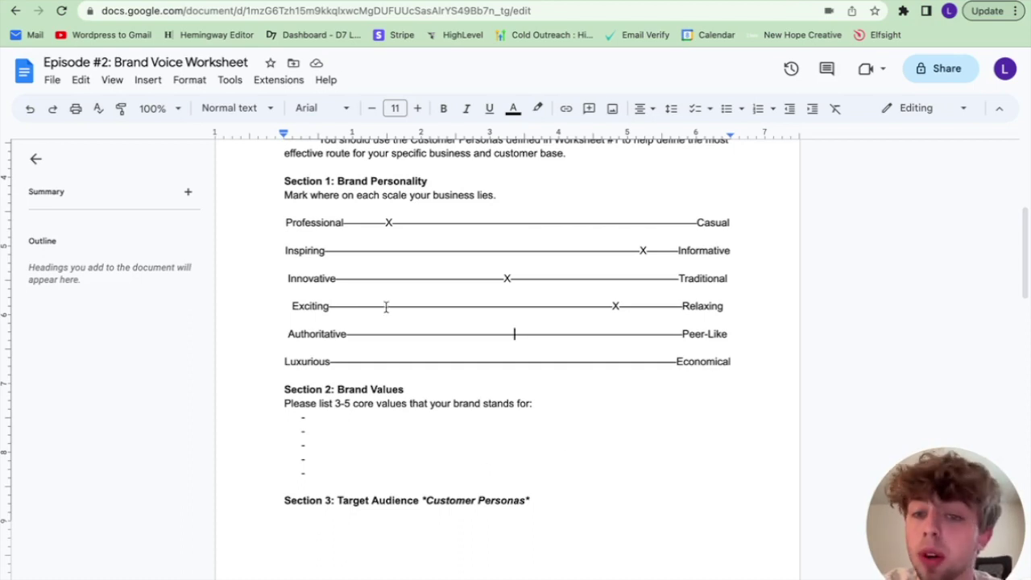
click(375, 334)
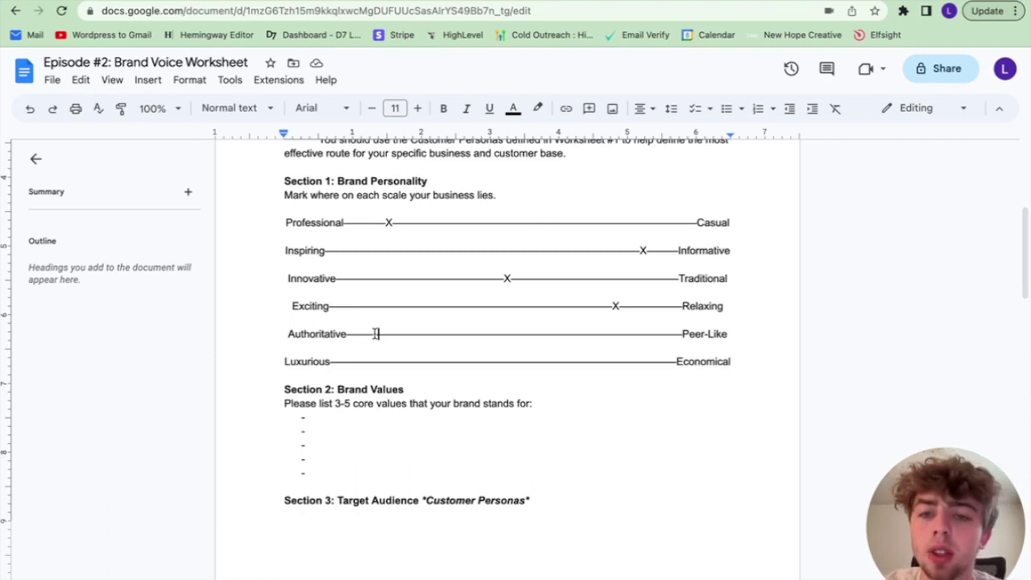
text(X)
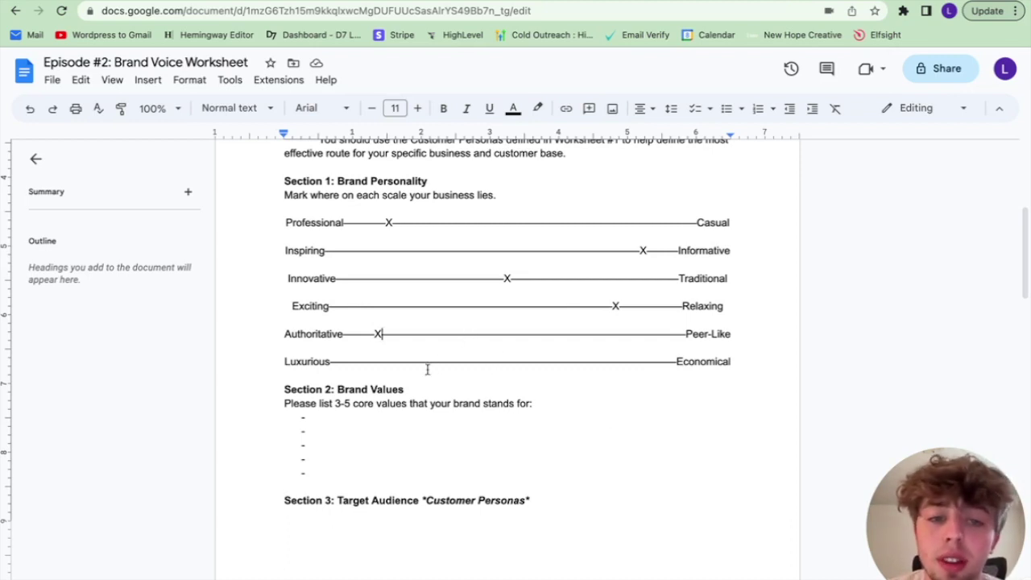
click(582, 361)
text(X)
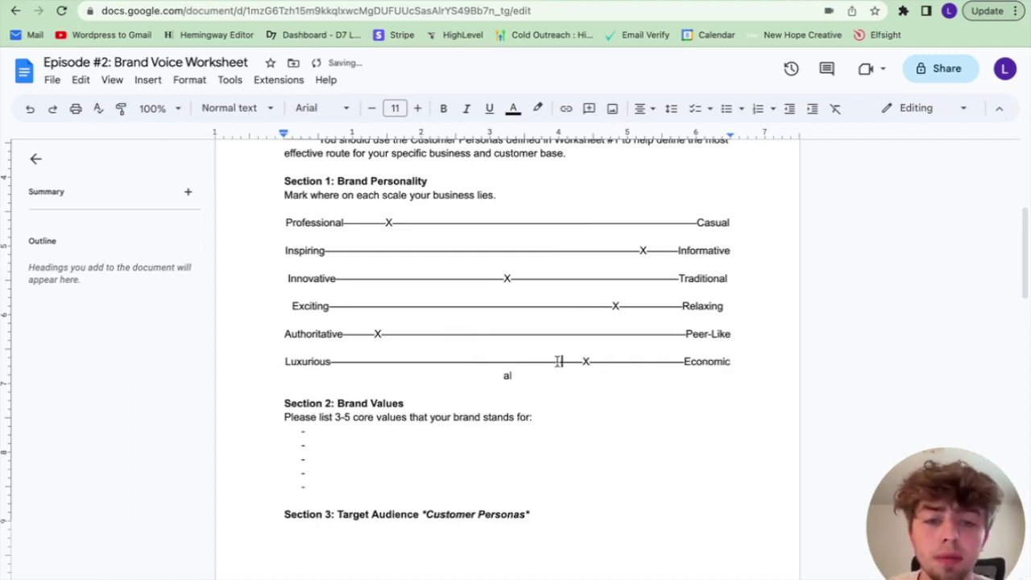
click(557, 360)
key(BackSpace)
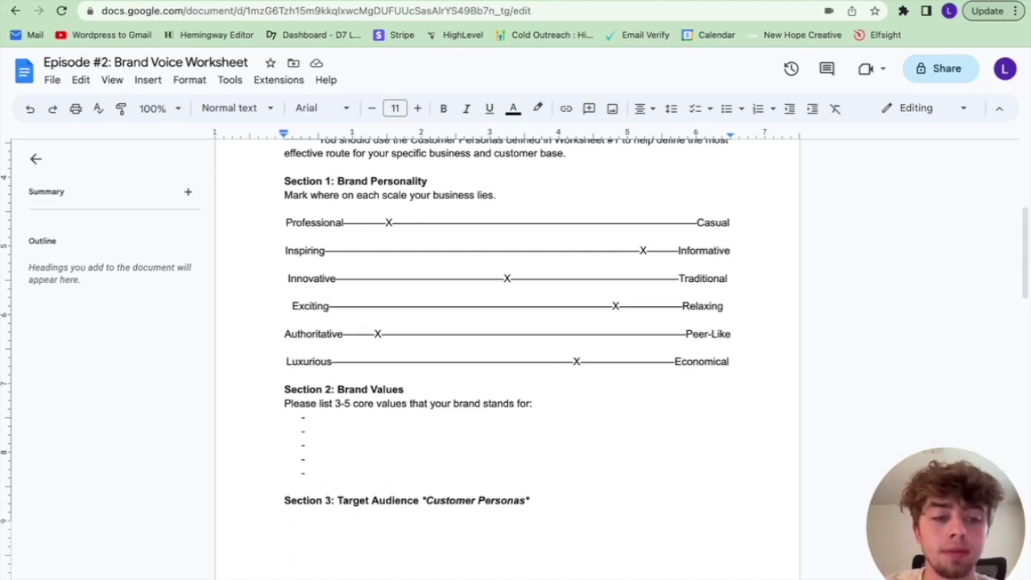
scroll(507, 322, down, 3)
click(321, 309)
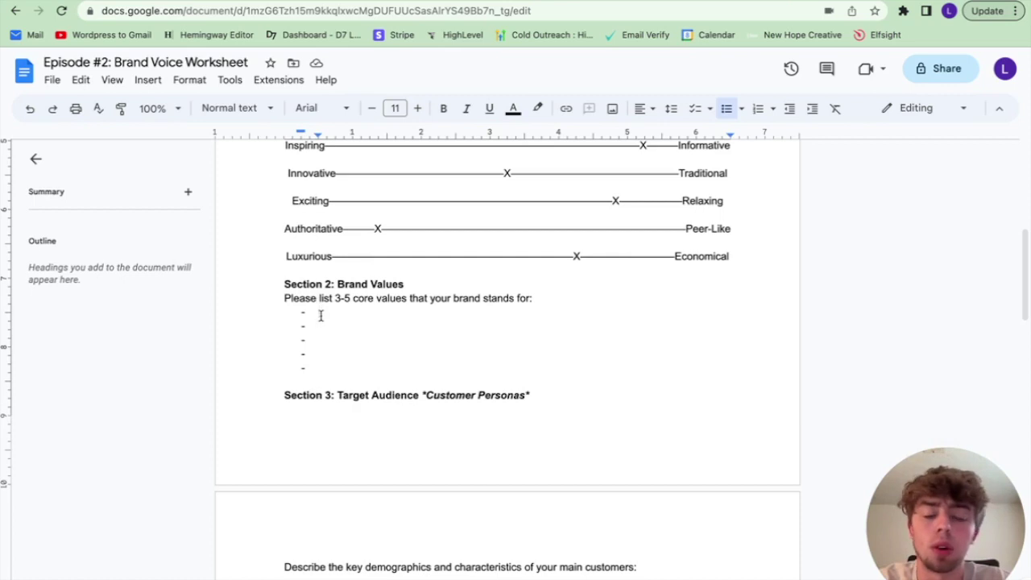
Step: List brand values: Efficiency, High-quality work, Attention to detail, High-quality communication, Cost-effective service
text(Efficiency)
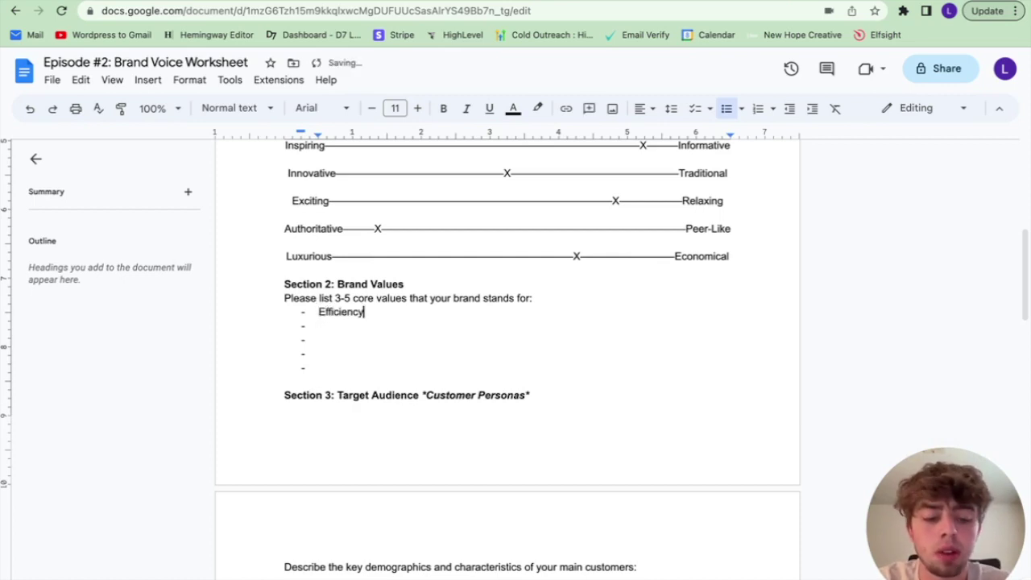
key(Return)
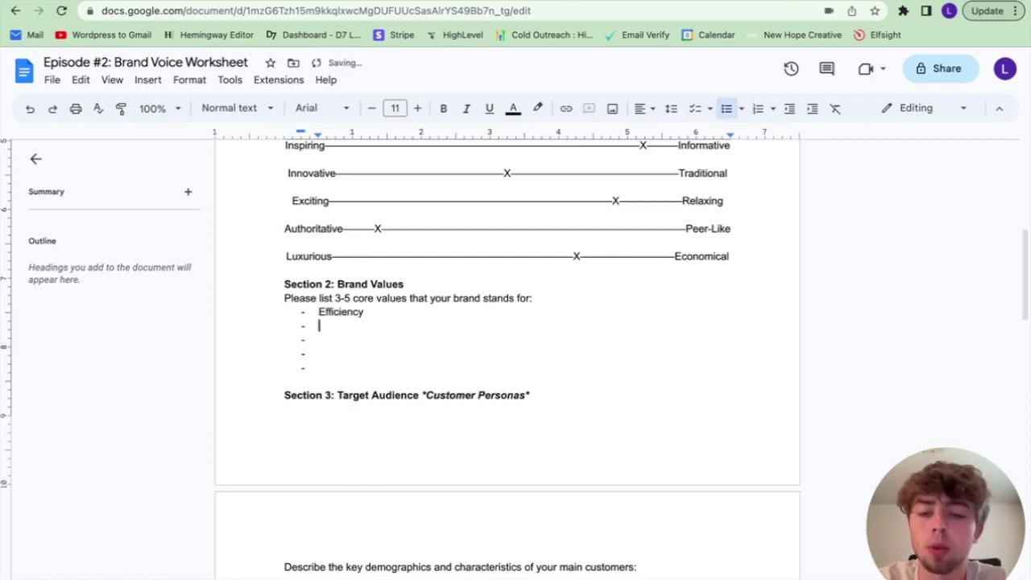
text(High-quality work)
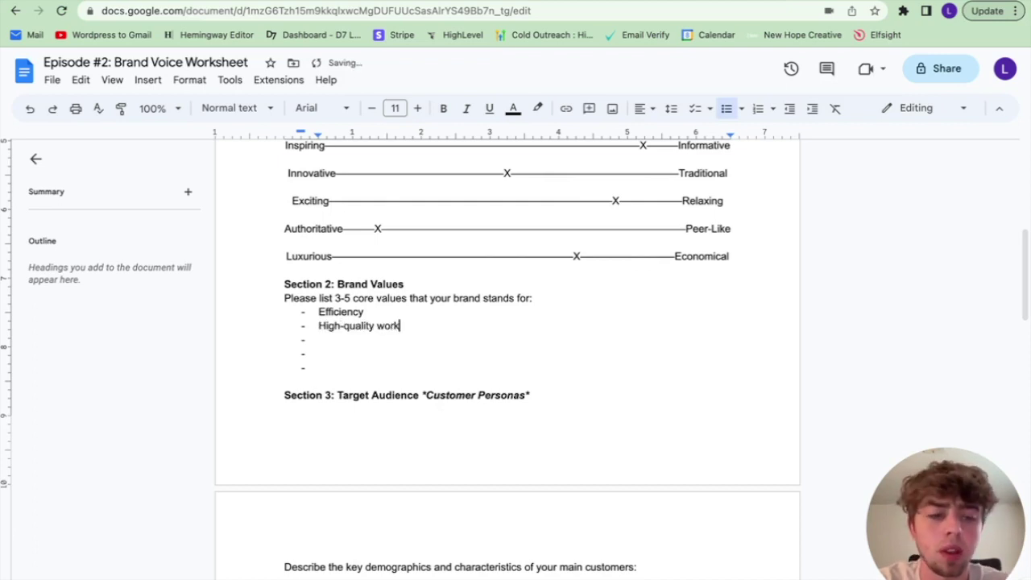
key(Return)
text(Attention to detail)
click(319, 353)
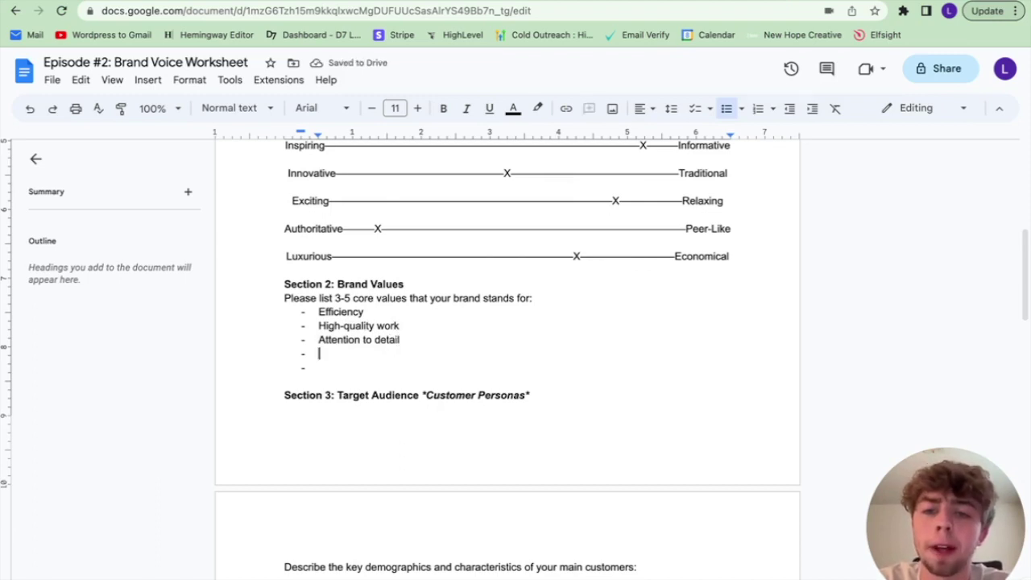
text(High)
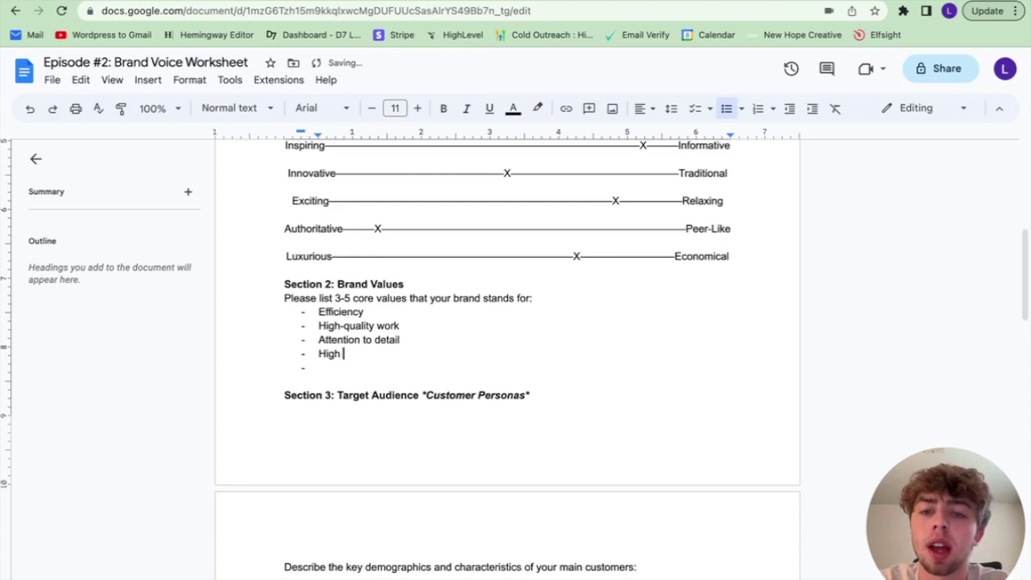
text(-quality communication)
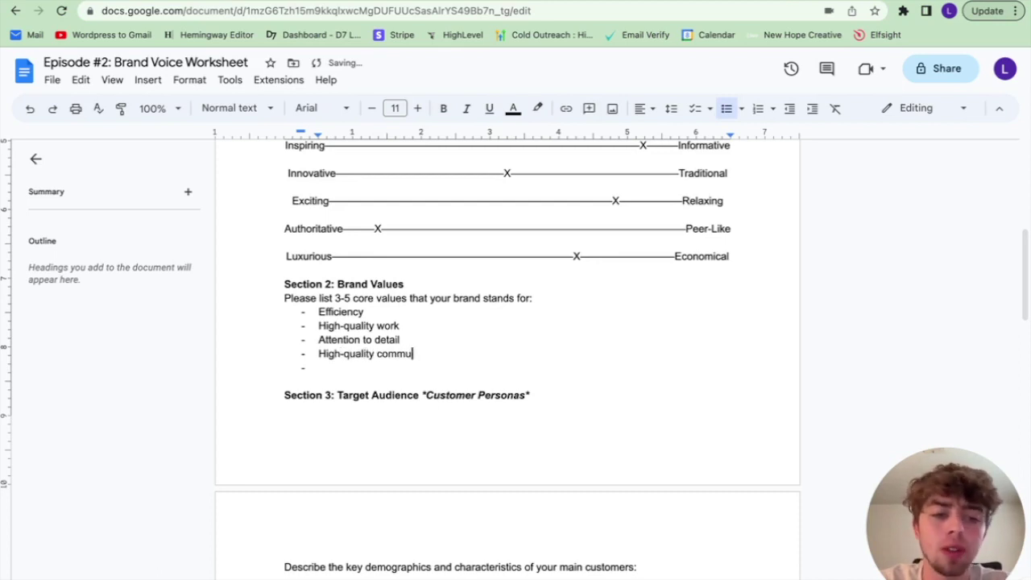
click(319, 367)
text(Co)
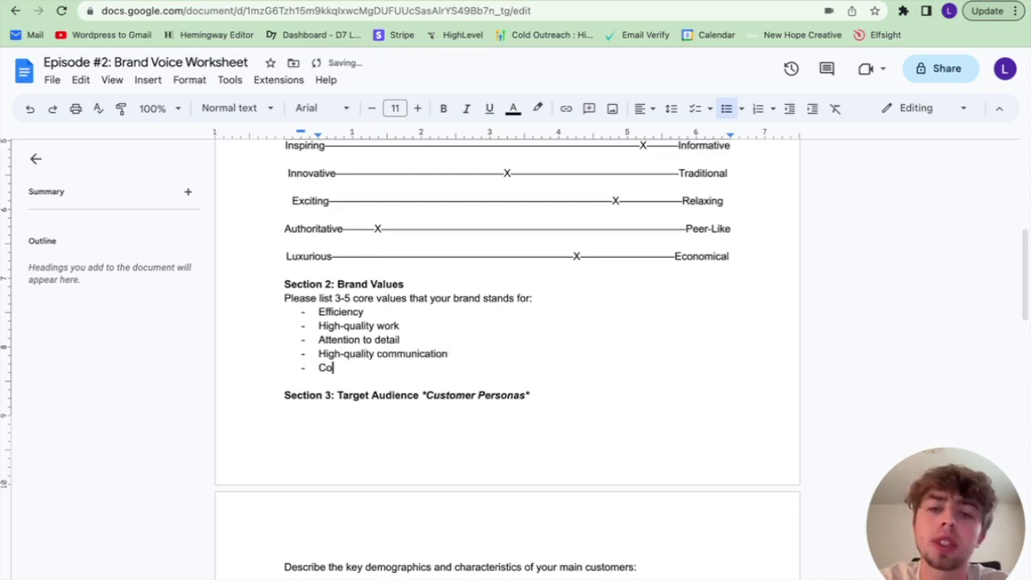
text(st-effective service)
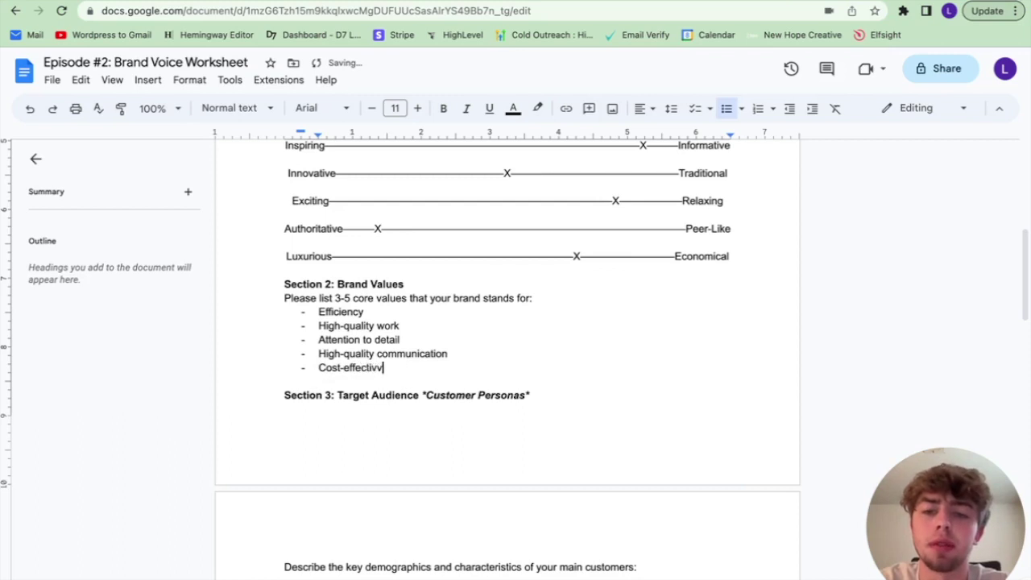
scroll(420, 384, down, 3)
click(420, 384)
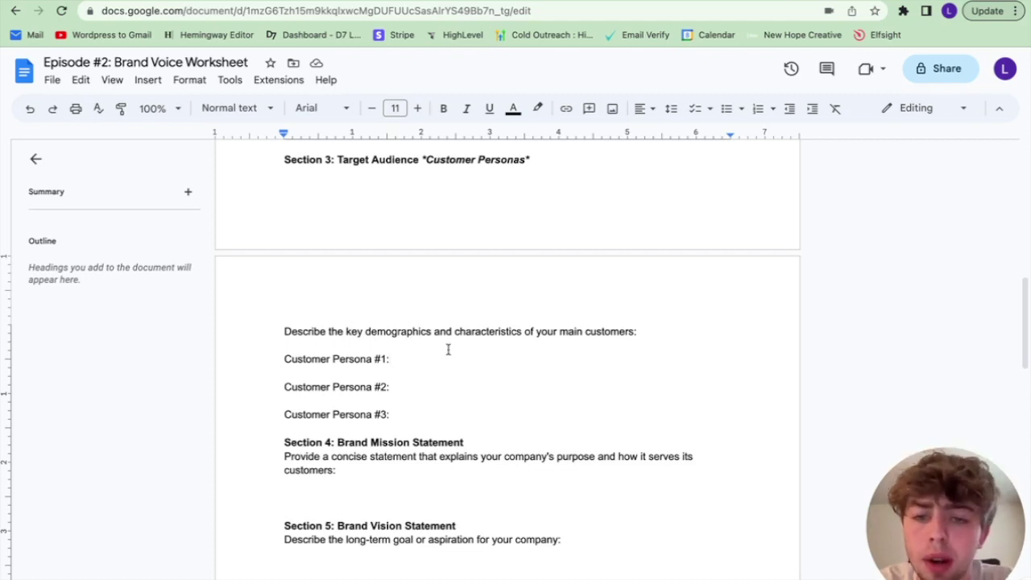
Step: Enter Customer Persona #1 as 'Busy millennials who are too busy working to mow their lawn'
text(Busy millennials who are too busy working to mow their lawn)
Step: Place the caret at the end of the Customer Persona #2 line
click(422, 368)
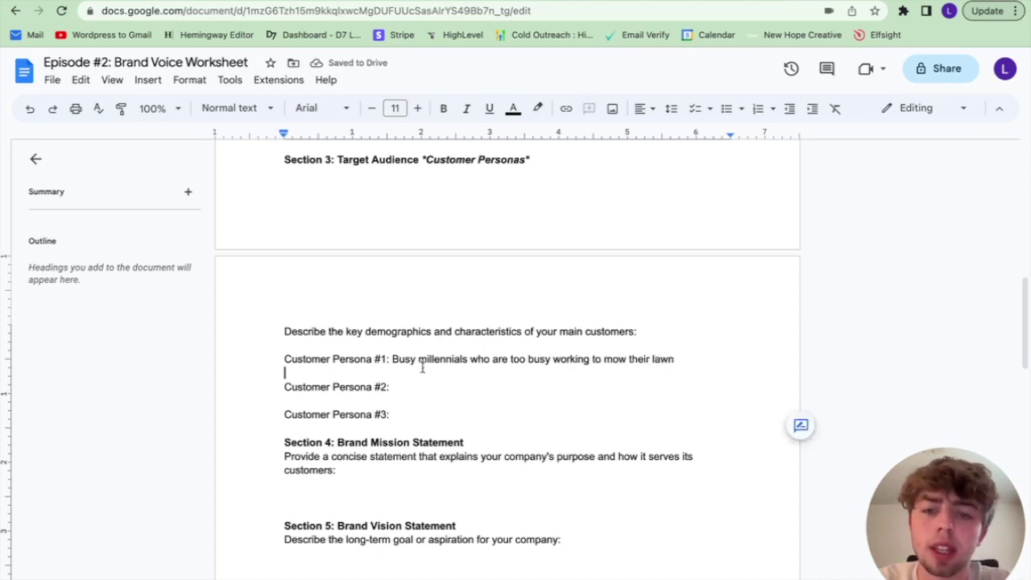
click(419, 386)
double_click(419, 414)
double_click(411, 391)
click(409, 414)
double_click(407, 387)
click(408, 388)
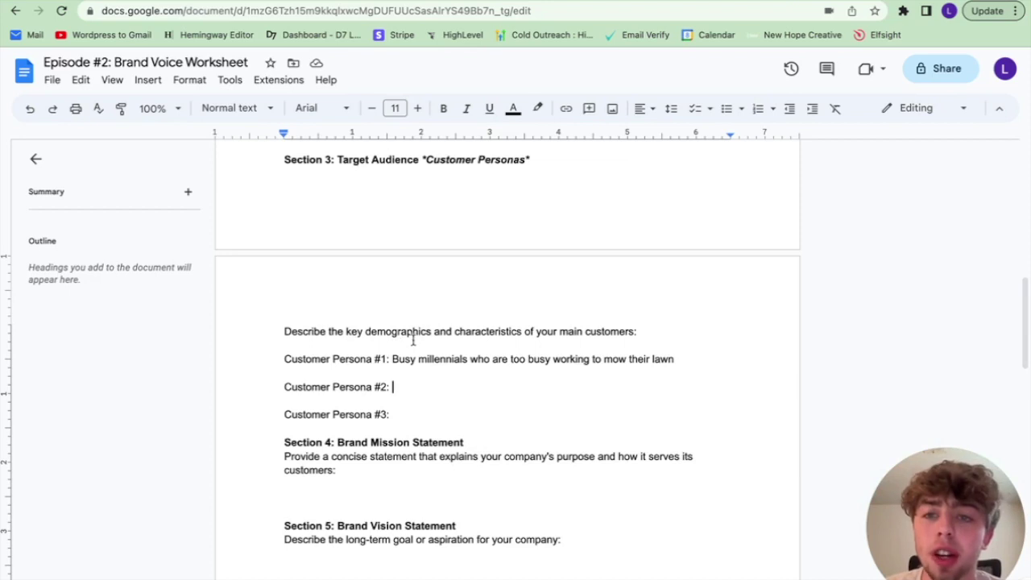
scroll(413, 344, down, 3)
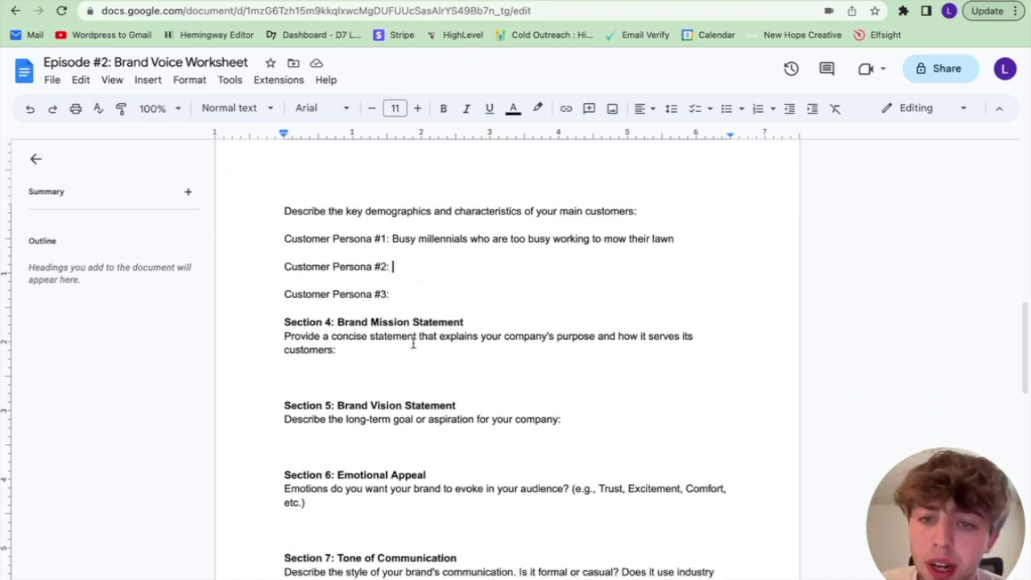
Step: Write the mission 'We help young families spend more time together by taking care of their lawns.'
click(358, 355)
key(Down)
key(Down)
text(We help)
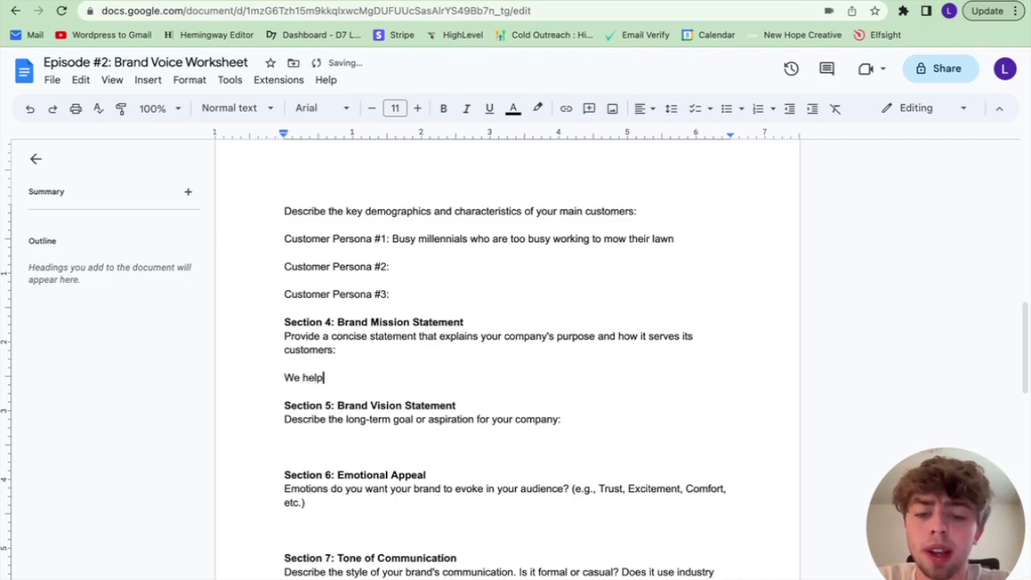
text( young famil)
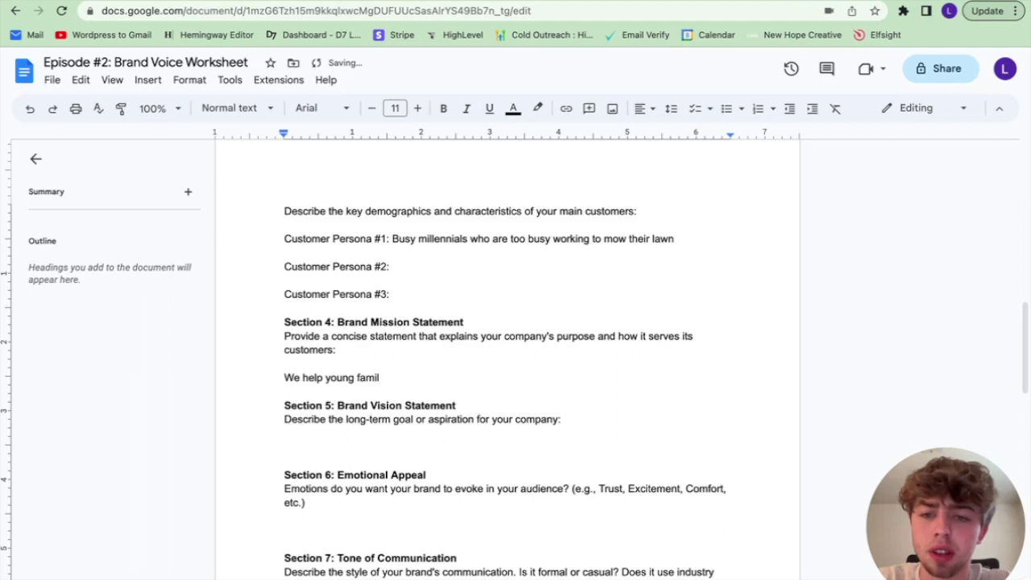
text(y)
key(BackSpace)
text(ies spend )
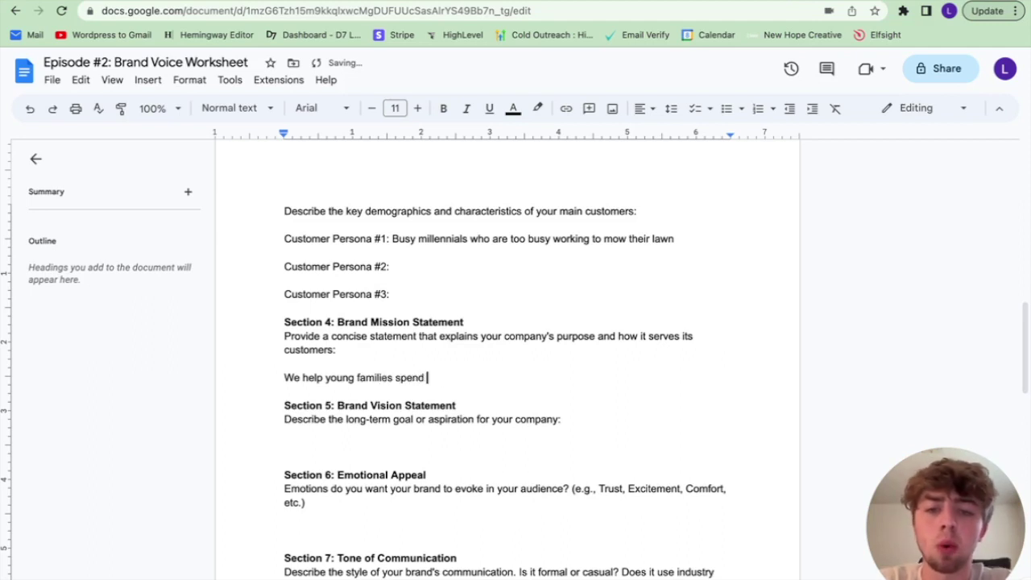
text(more time together by t)
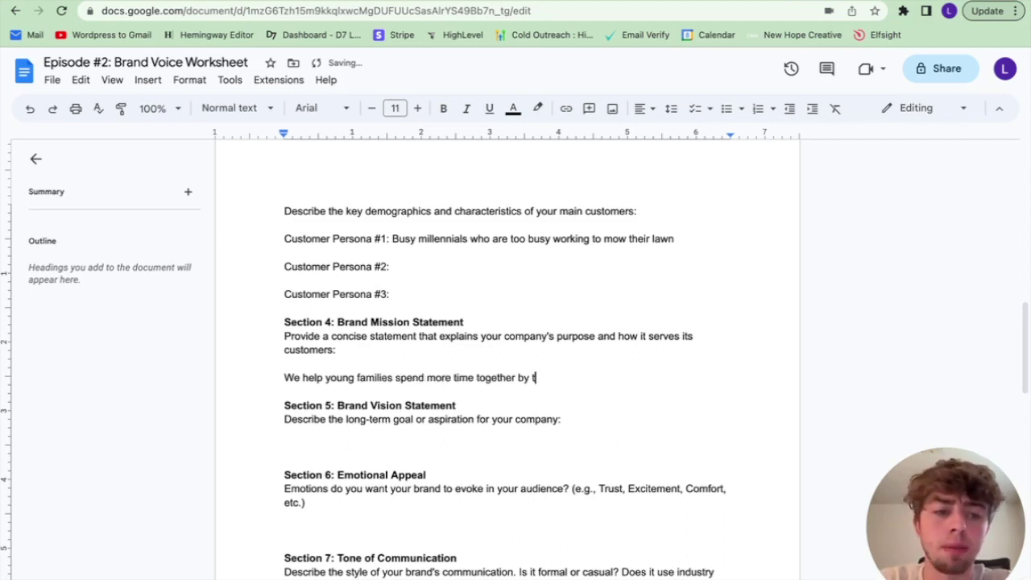
text(aking care of their lawns.)
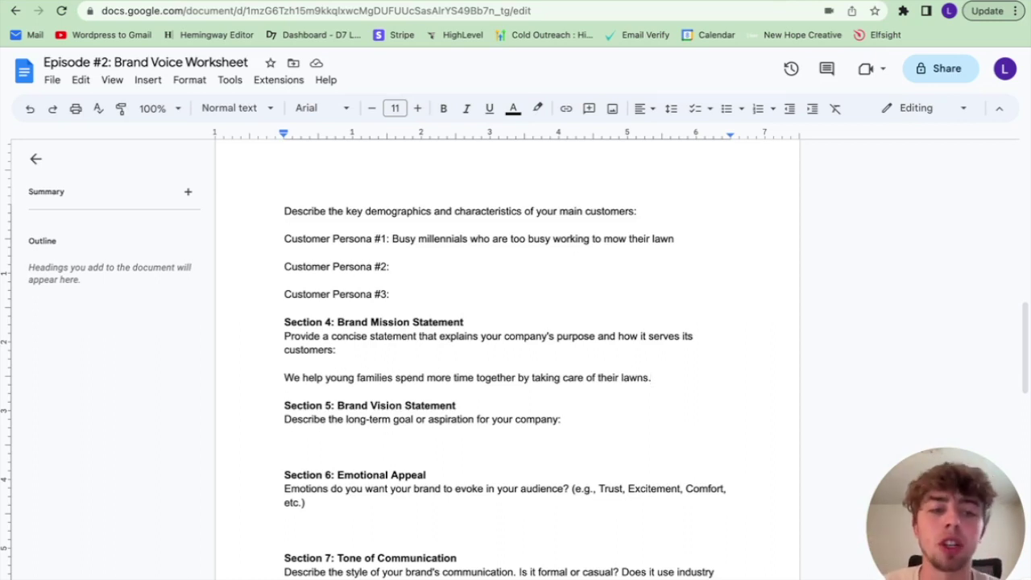
scroll(436, 443, down, 1)
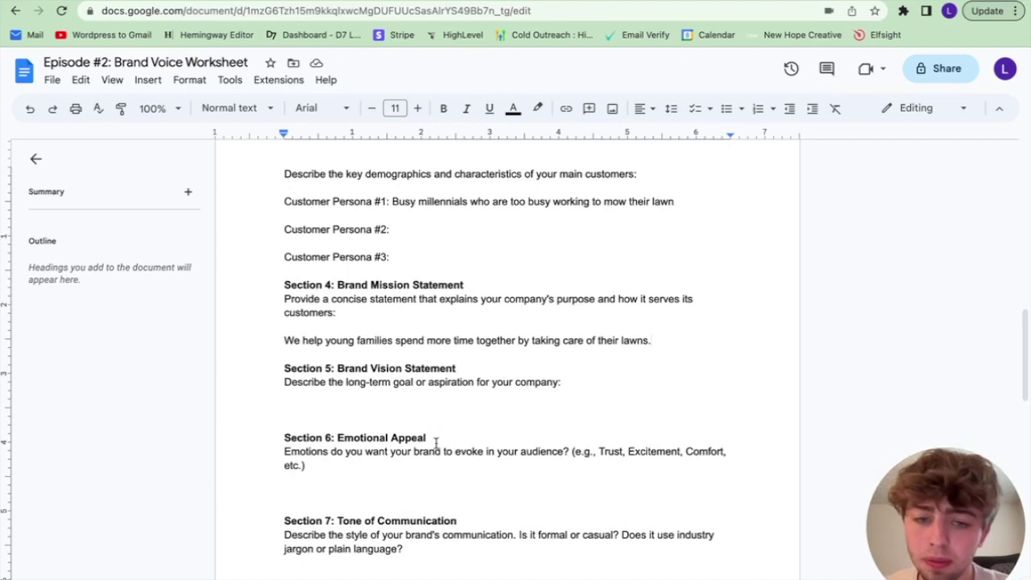
Step: Write the vision 'We will provide top-notch efficient lawn care for 10% of the market share in our area.'
click(370, 493)
click(311, 427)
click(318, 407)
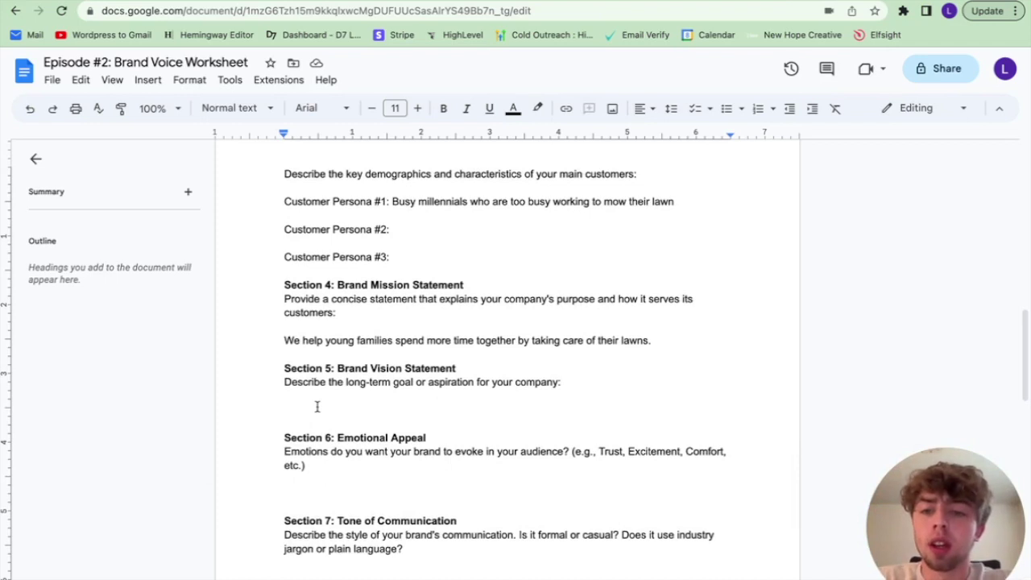
text(We)
text(provi)
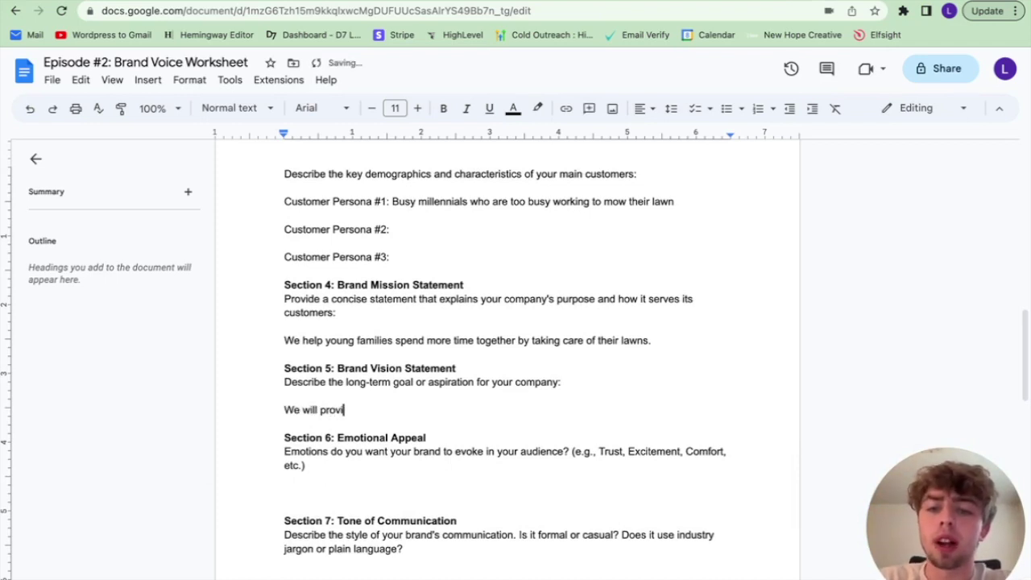
text(de top-notch efficient lawn care )
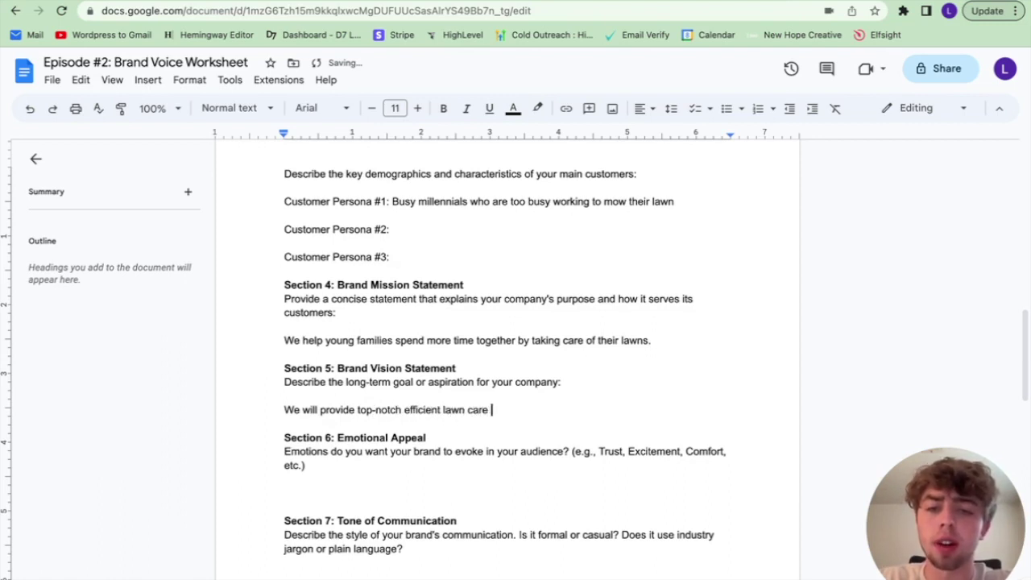
text(for 10% of the market share in our area.)
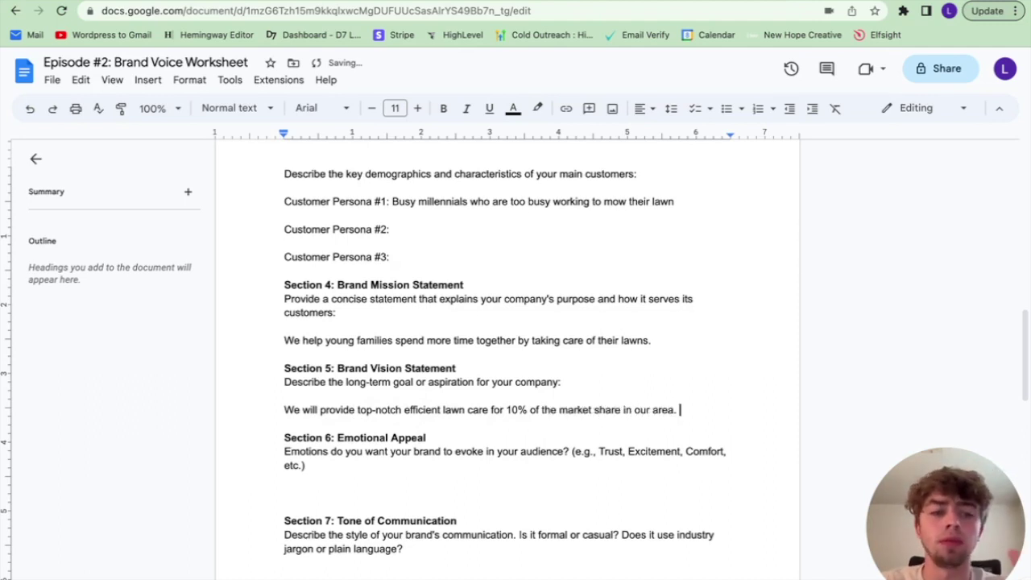